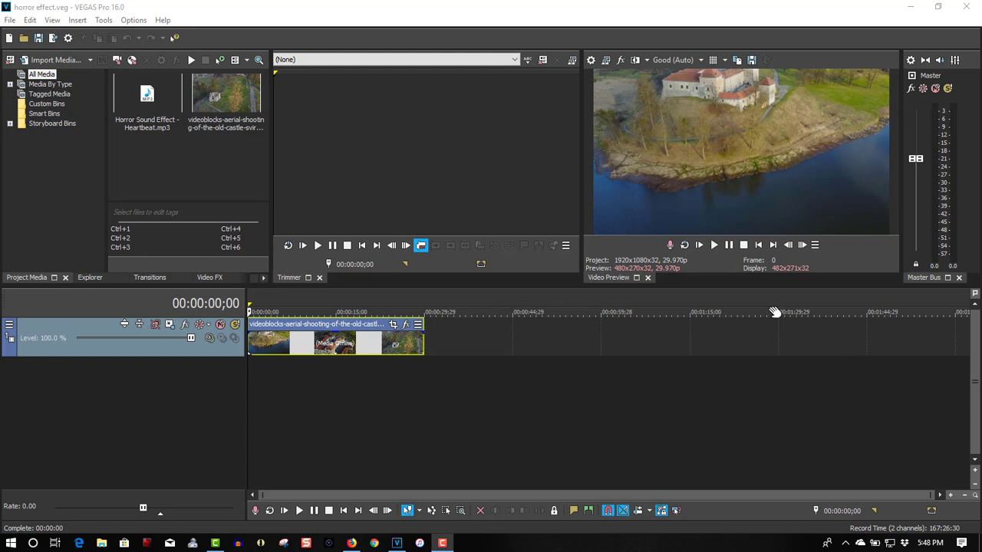
# Review the castle clip playback, then apply the Color Curves Night preset to it.
pyautogui.click(708, 247)
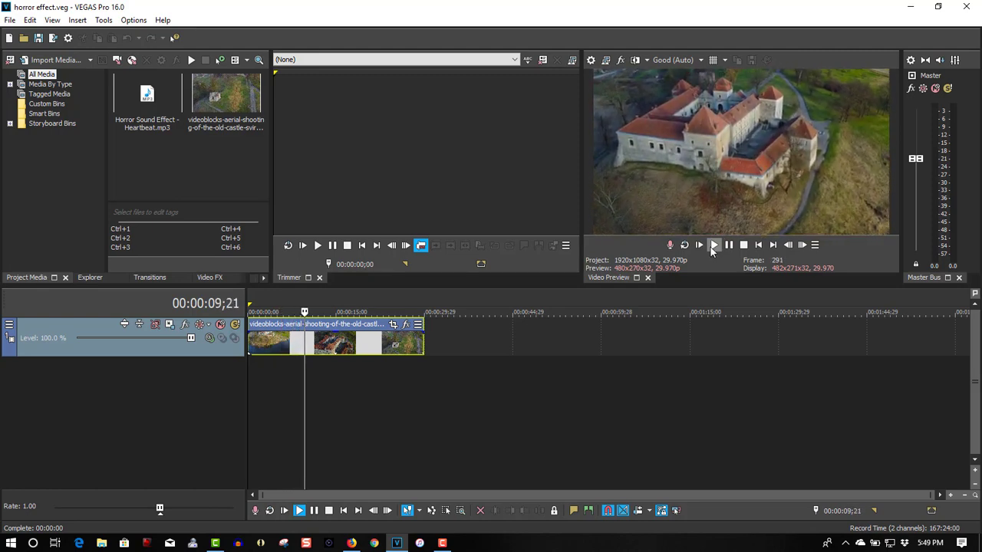
pyautogui.click(744, 245)
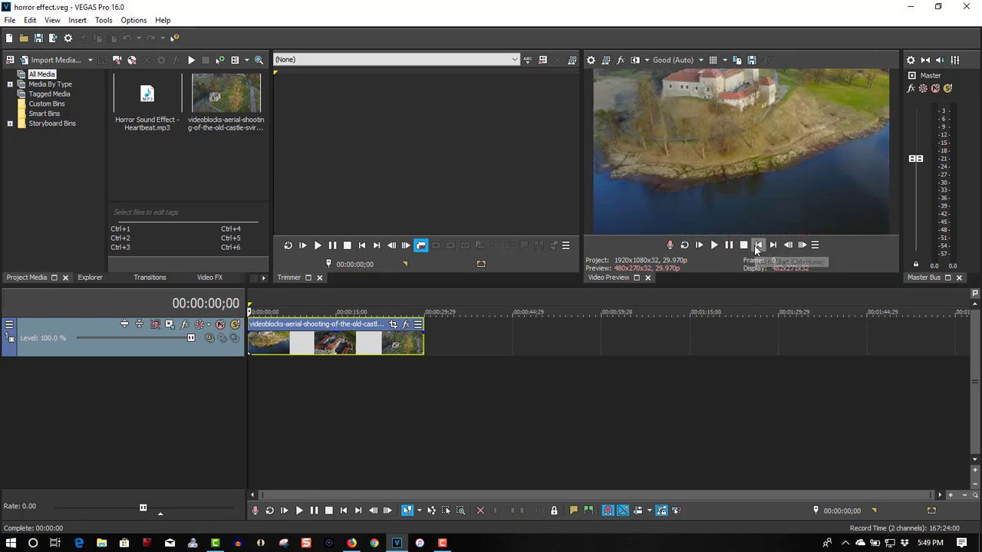
pyautogui.click(206, 279)
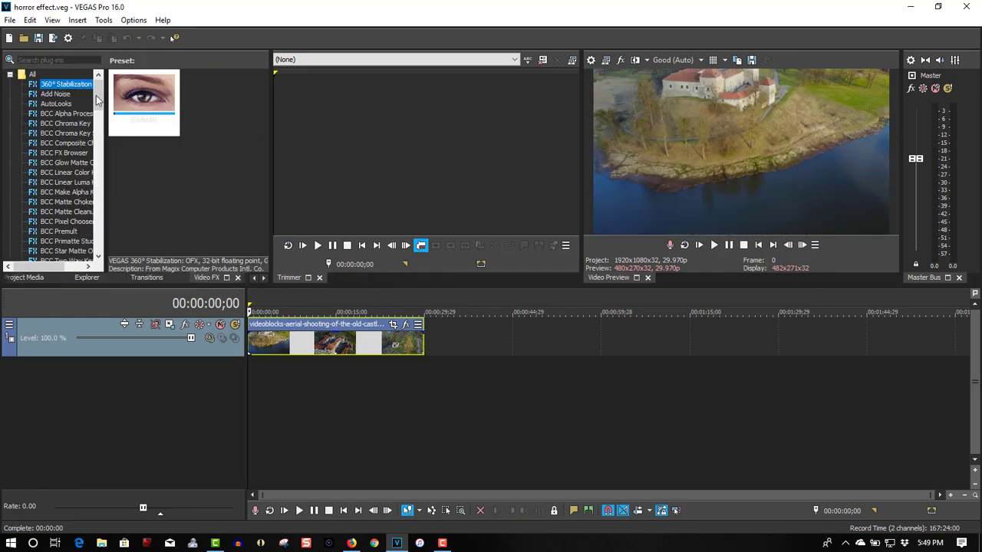
pyautogui.moveTo(98, 99); pyautogui.dragTo(97, 130)
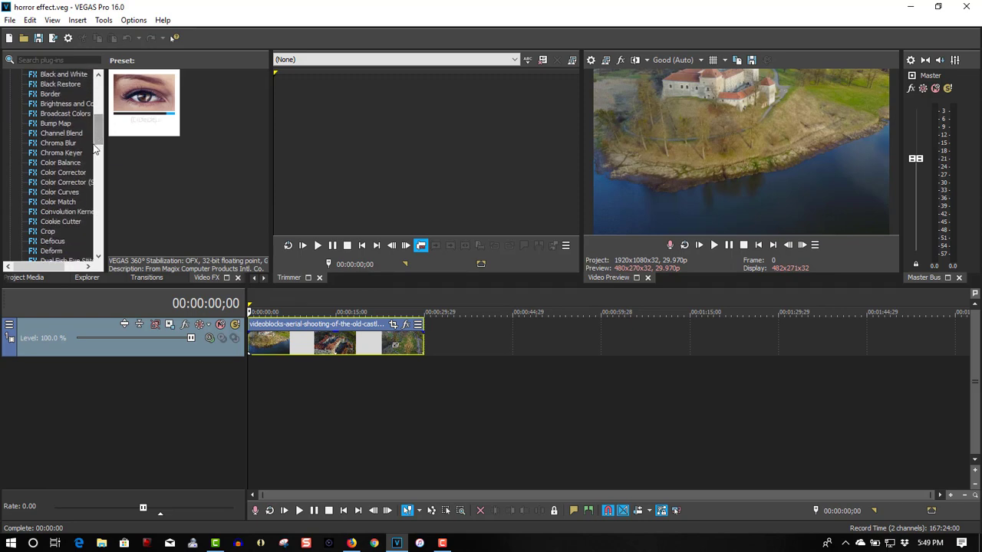
pyautogui.click(75, 193)
pyautogui.moveTo(259, 98); pyautogui.dragTo(262, 173)
pyautogui.click(149, 165)
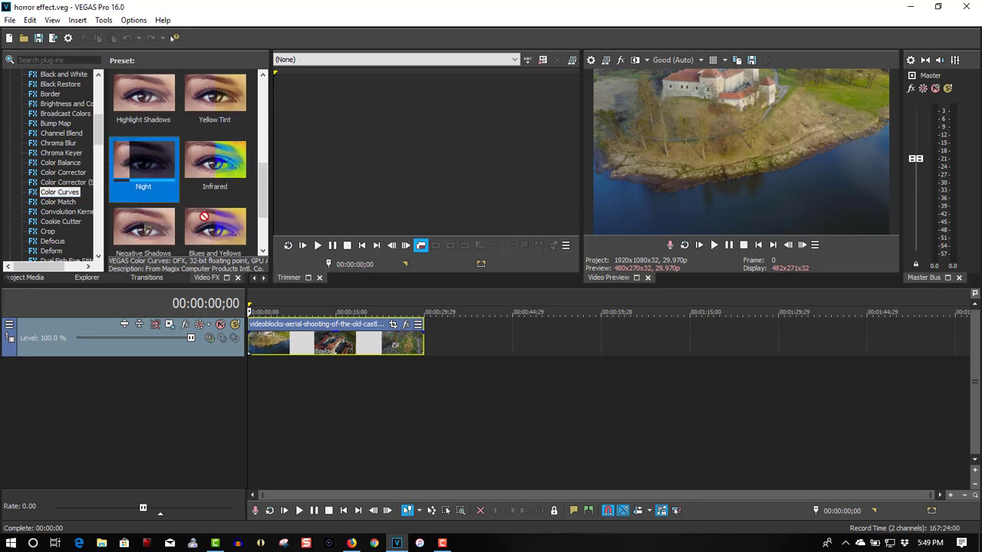
pyautogui.moveTo(293, 340); pyautogui.dragTo(292, 341)
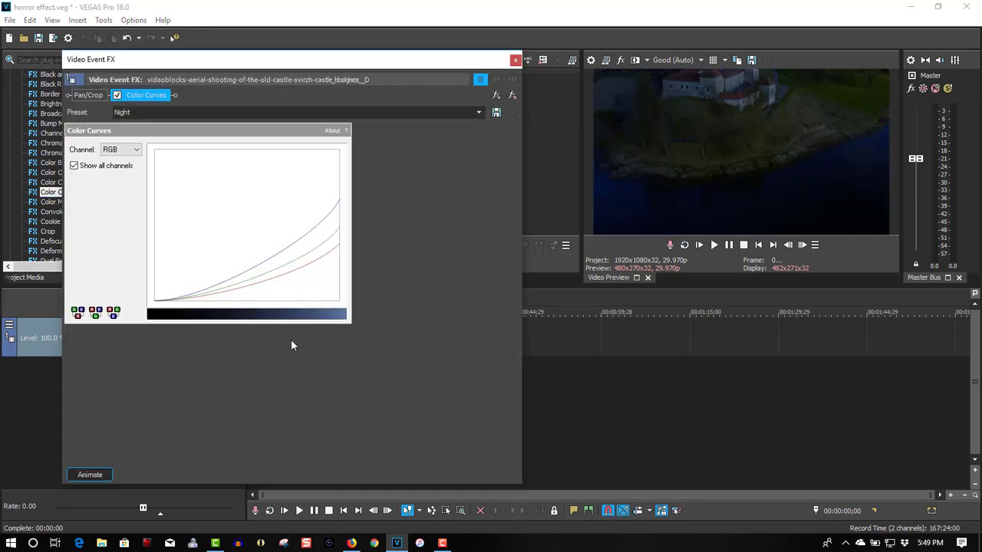
pyautogui.click(515, 60)
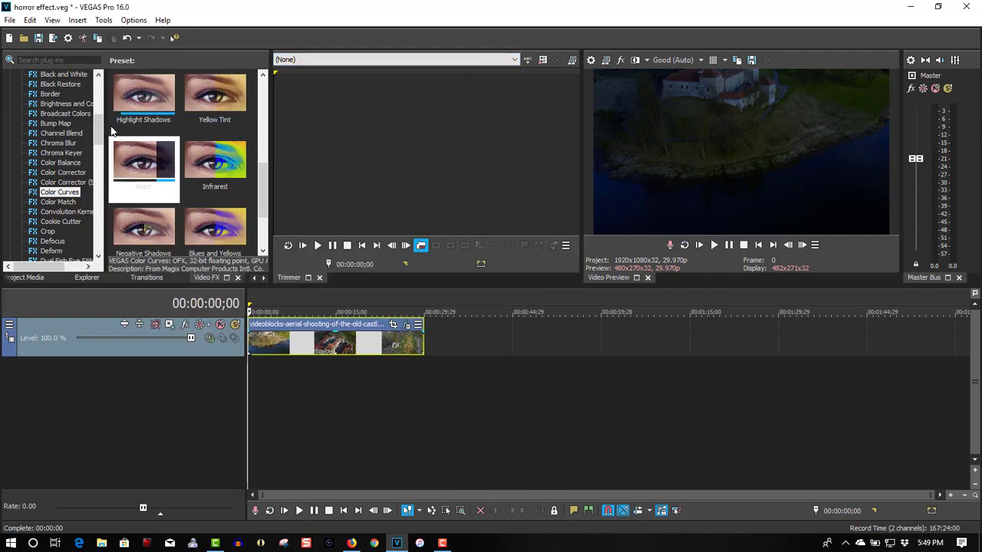
# Add the Soft Contrast Warm Vignette preset to the castle clip after Color Curves.
pyautogui.moveTo(97, 132); pyautogui.dragTo(101, 205)
pyautogui.click(61, 232)
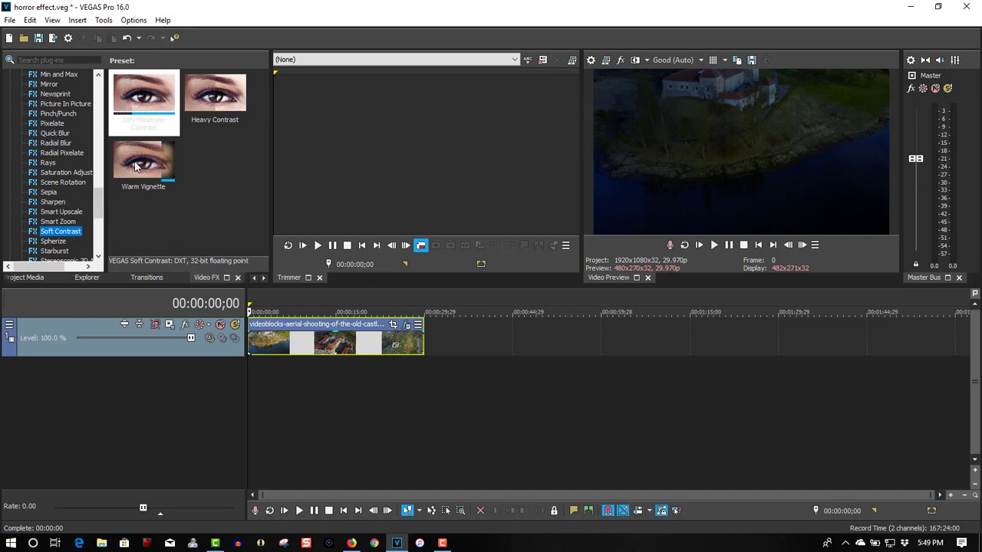
pyautogui.moveTo(137, 166); pyautogui.dragTo(242, 260)
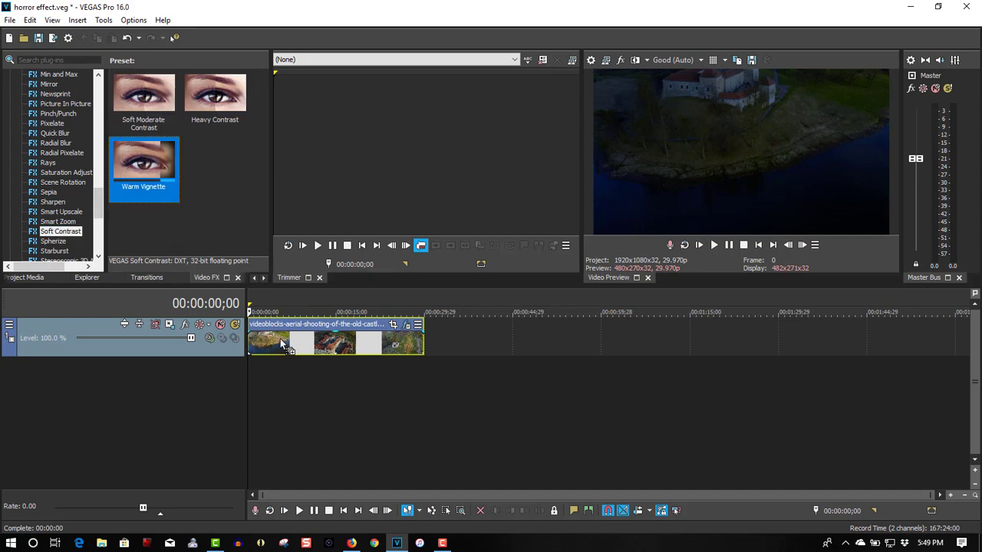
pyautogui.moveTo(281, 342); pyautogui.dragTo(280, 343)
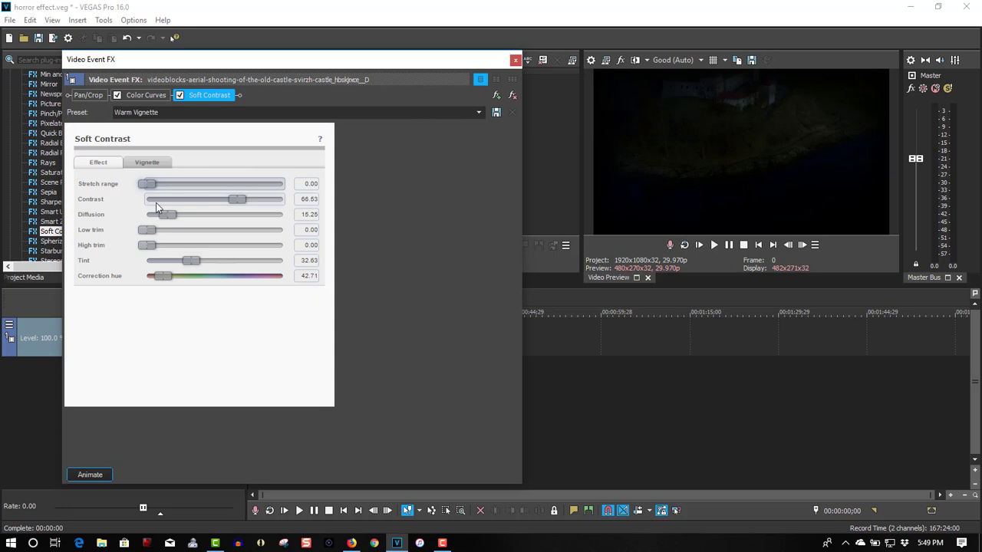
# Lower Soft Contrast to Contrast 53.86 and Diffusion 0.77, toggling the effect to compare.
pyautogui.moveTo(168, 214); pyautogui.dragTo(152, 218)
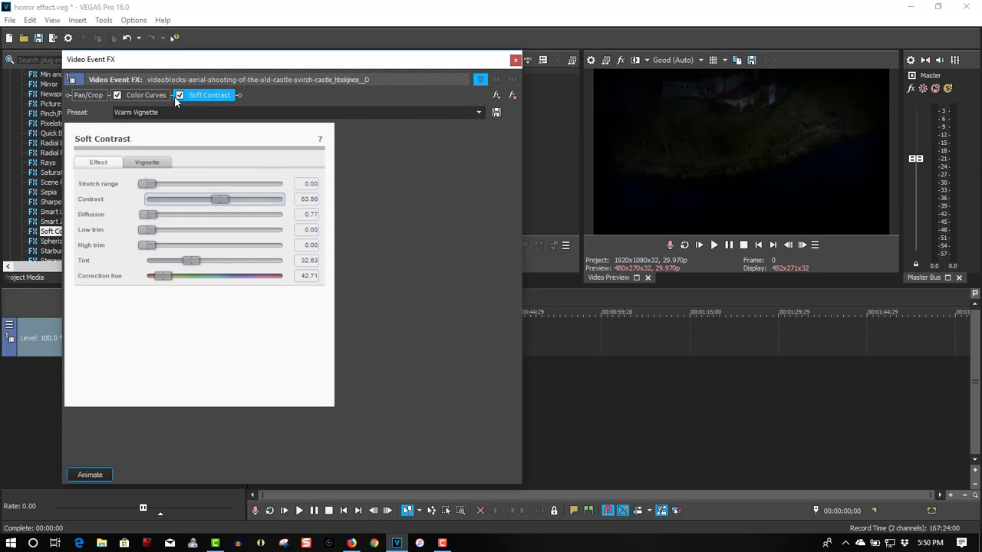
pyautogui.click(179, 96)
pyautogui.click(179, 96)
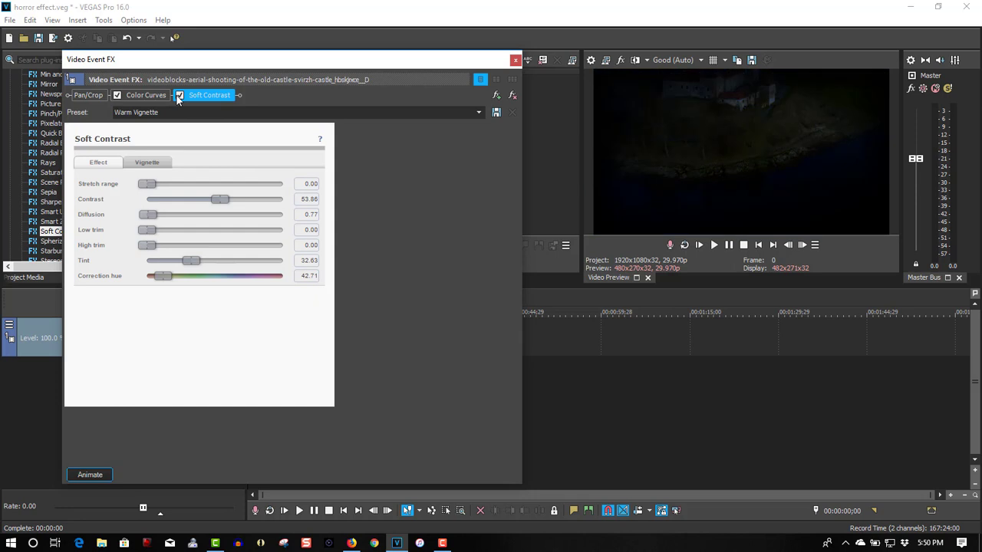
pyautogui.click(178, 96)
pyautogui.click(178, 96)
# Try an Ellipse vignette, revert to Rectangle, and compare Soft Contrast off and on.
pyautogui.click(162, 163)
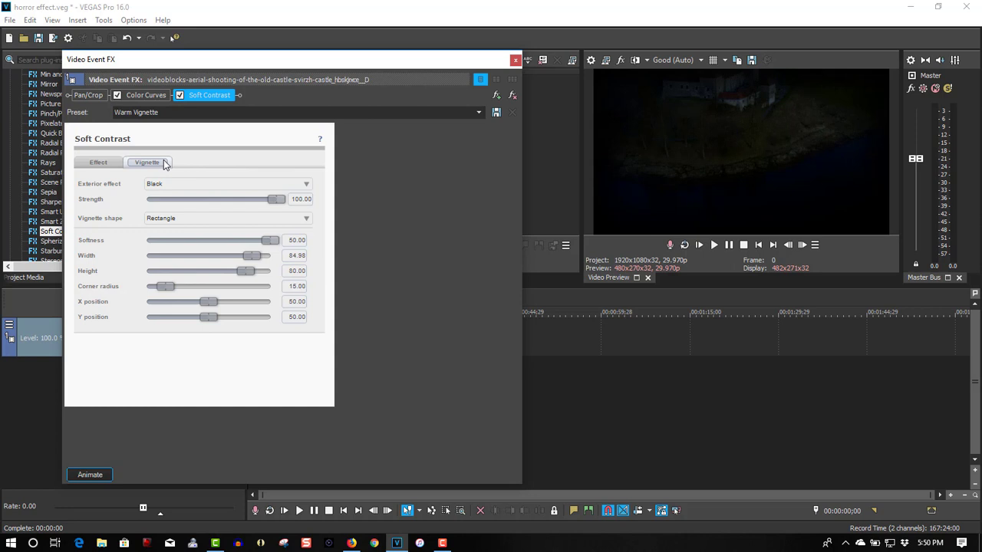
pyautogui.click(185, 222)
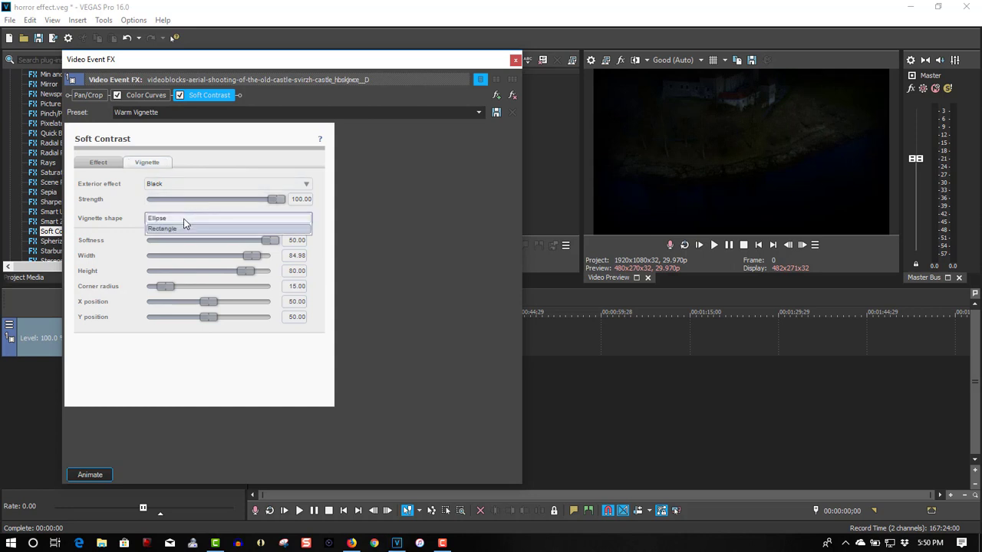
pyautogui.click(184, 220)
pyautogui.click(184, 222)
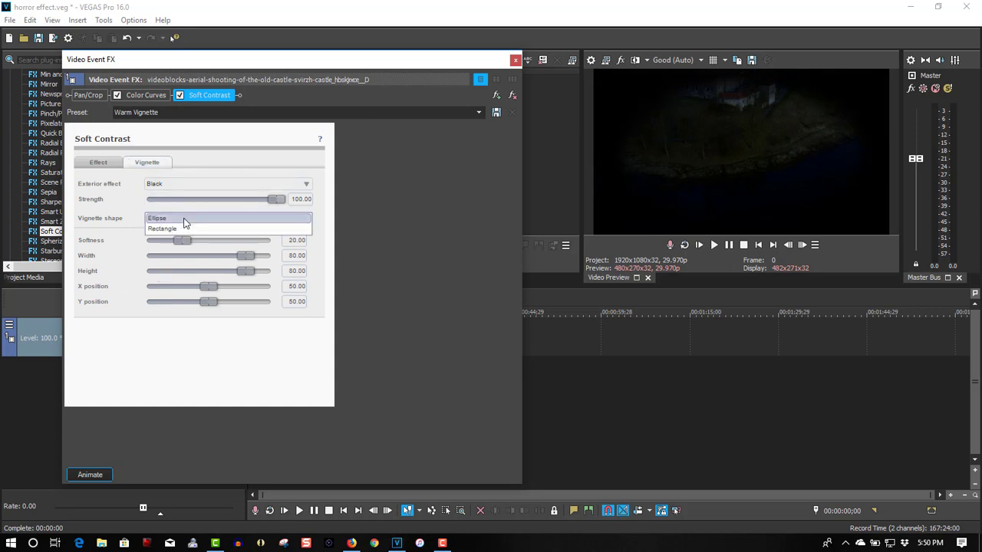
pyautogui.click(185, 230)
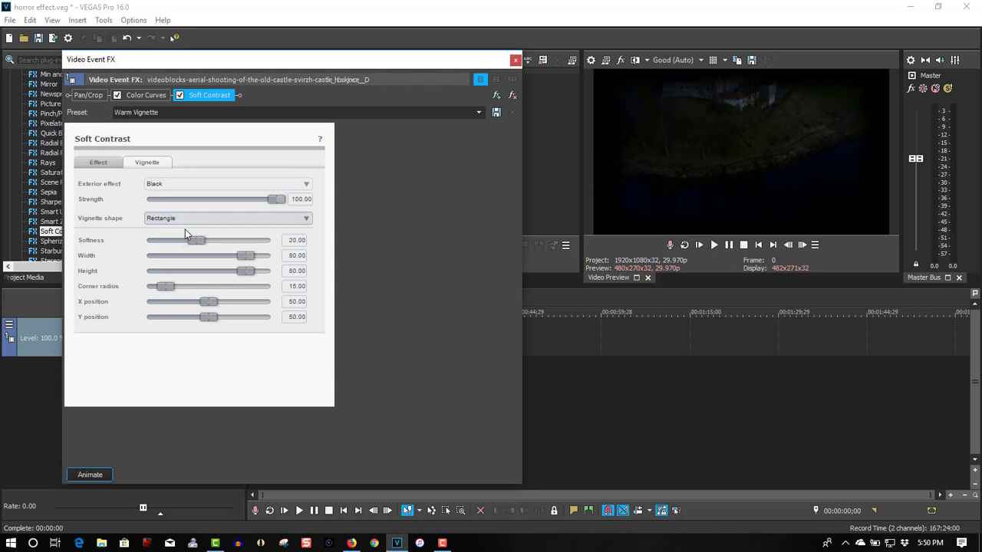
pyautogui.click(178, 95)
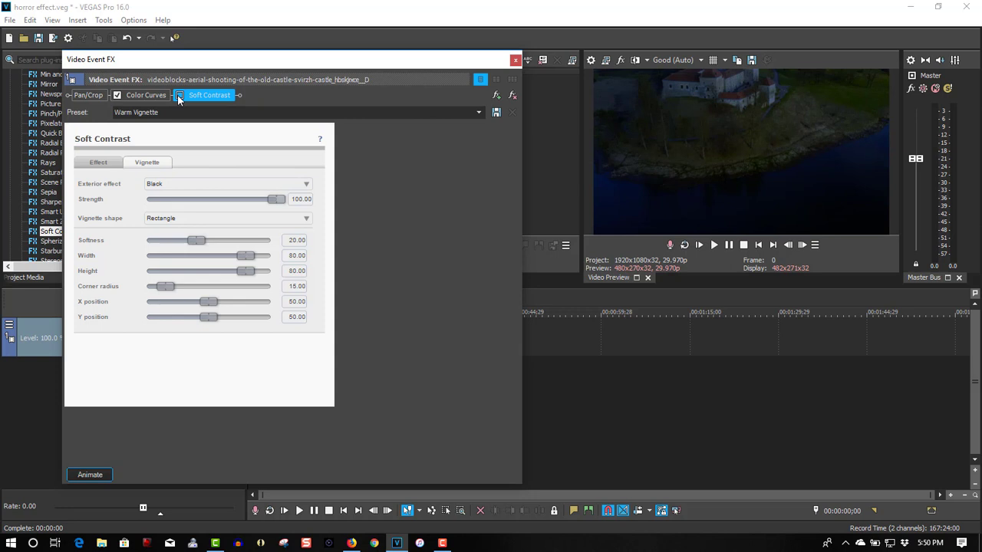
pyautogui.click(179, 95)
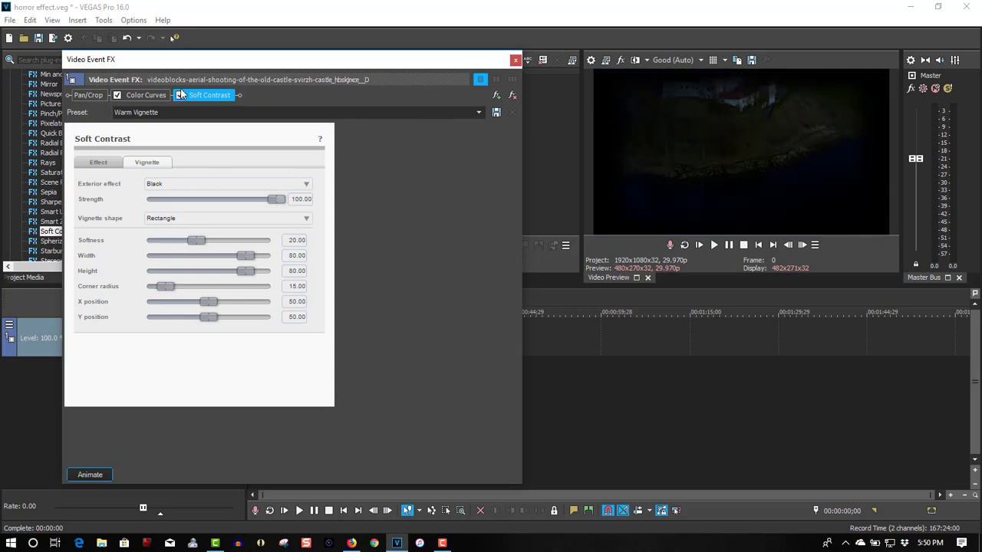
pyautogui.click(107, 164)
# Put the Horror Sound Effect - Heartbeat audio on a new track at 0, trimmed to the castle clip's end.
pyautogui.click(515, 60)
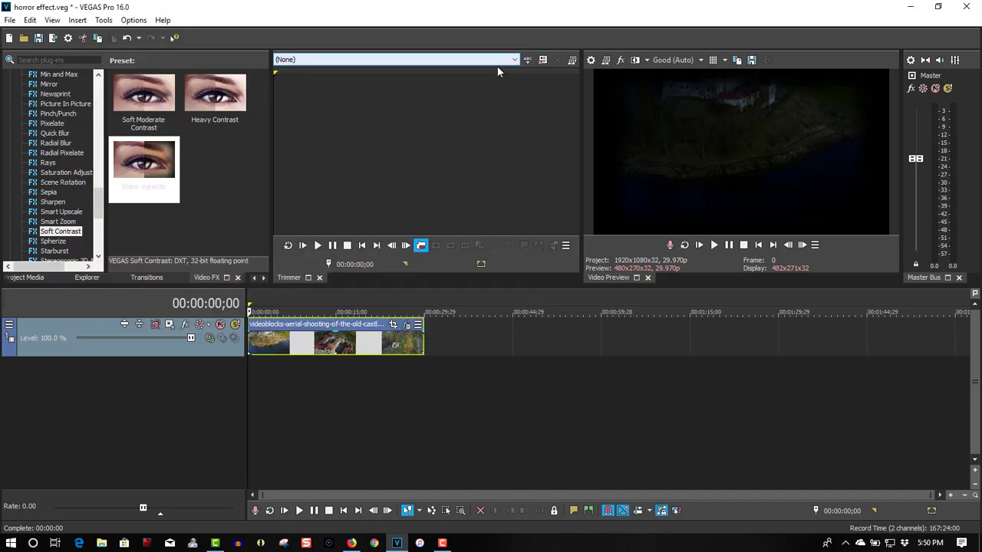
pyautogui.click(32, 278)
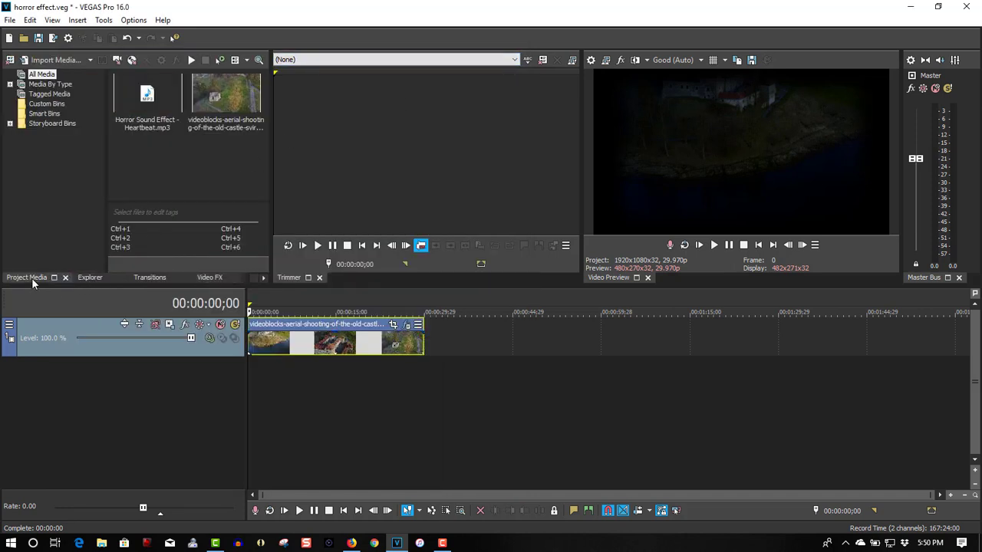
pyautogui.click(150, 95)
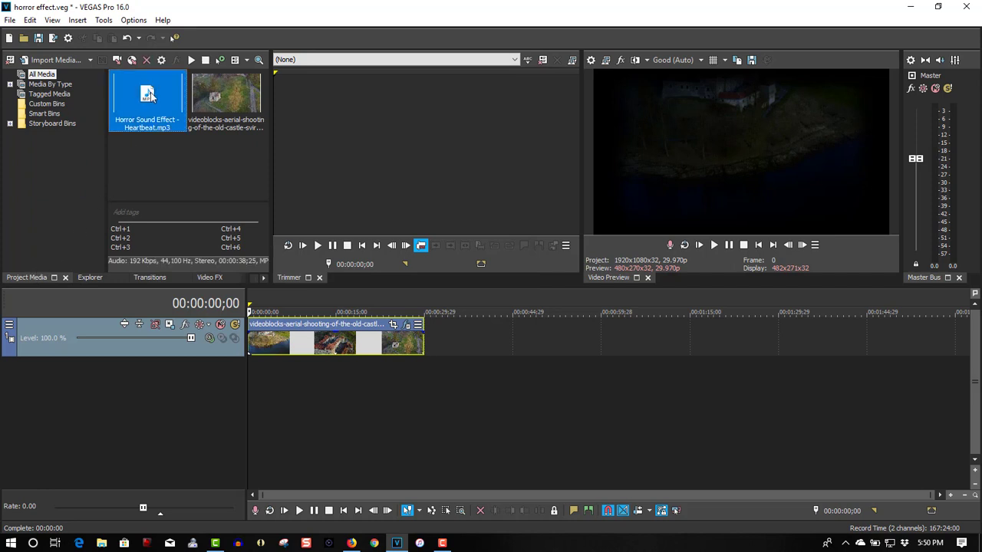
pyautogui.moveTo(258, 343); pyautogui.dragTo(268, 383)
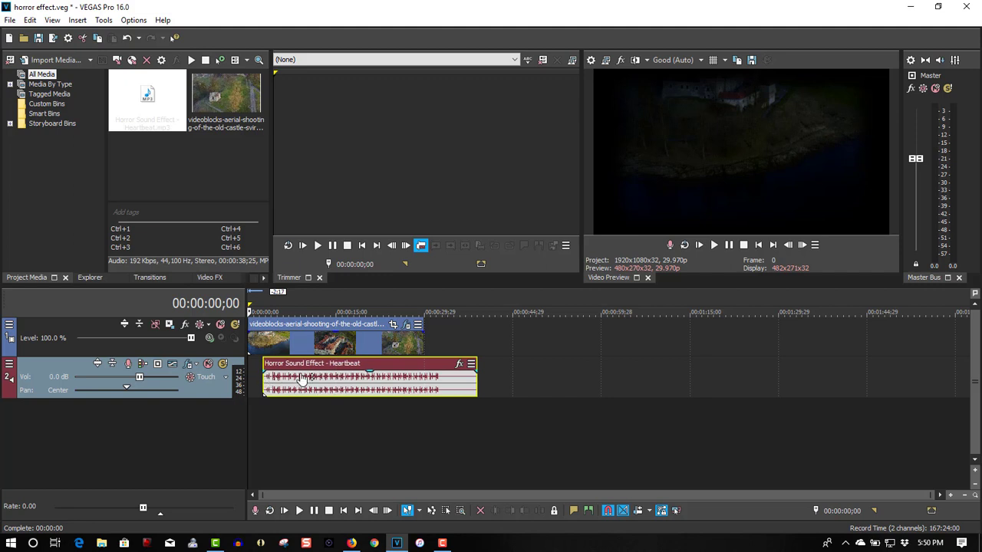
pyautogui.moveTo(340, 370); pyautogui.dragTo(310, 364)
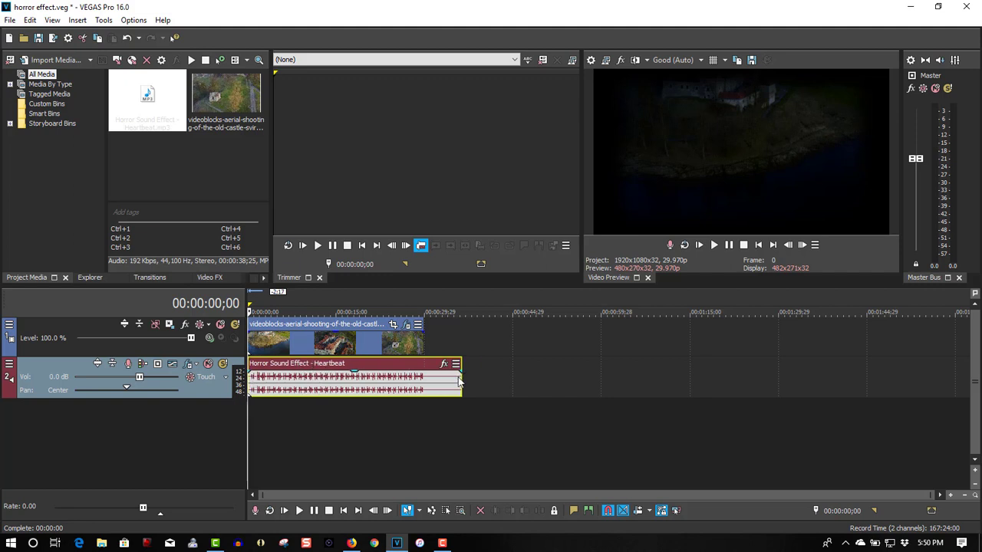
pyautogui.moveTo(463, 379); pyautogui.dragTo(426, 377)
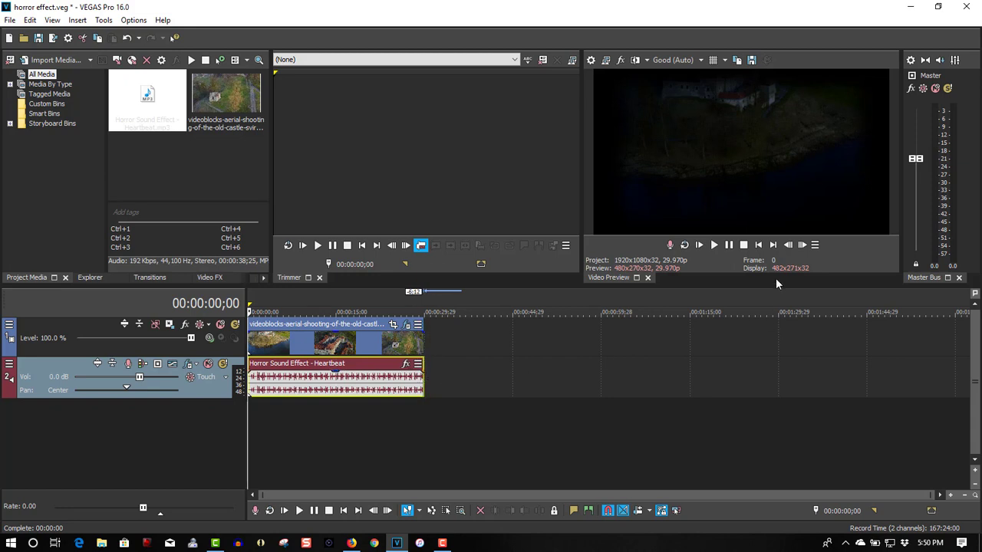
pyautogui.click(715, 245)
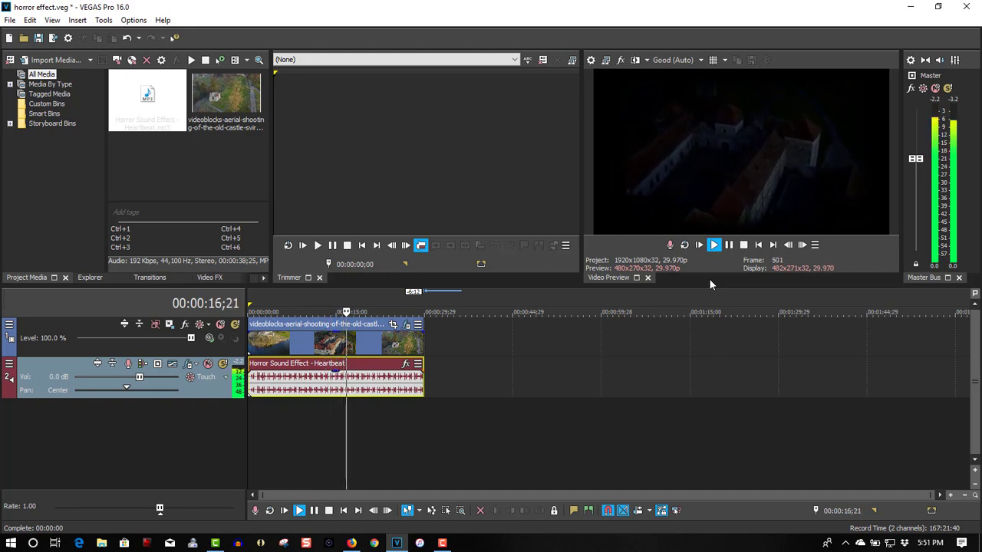
pyautogui.click(729, 245)
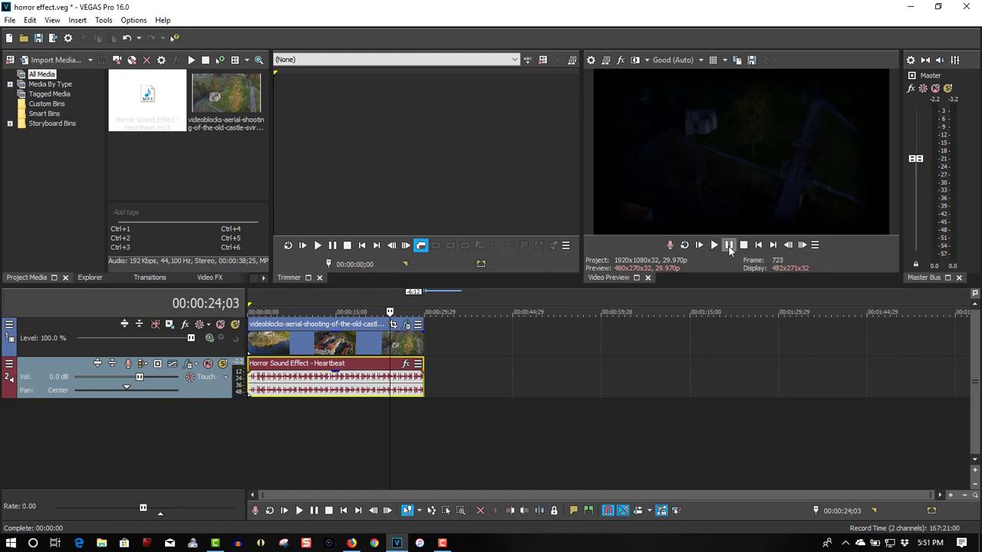